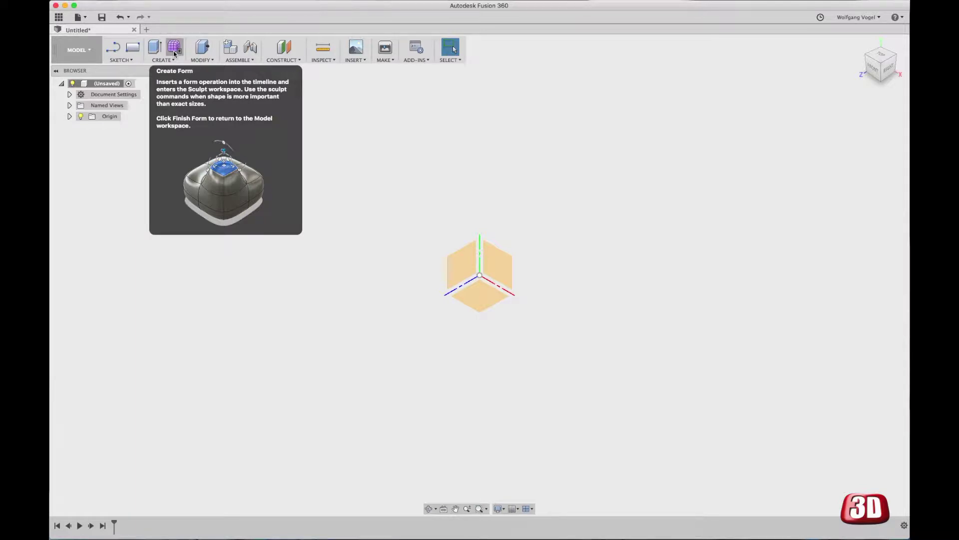
Enter the Sculpt workspace with Create Form and expand the CREATE shape list
click(174, 48)
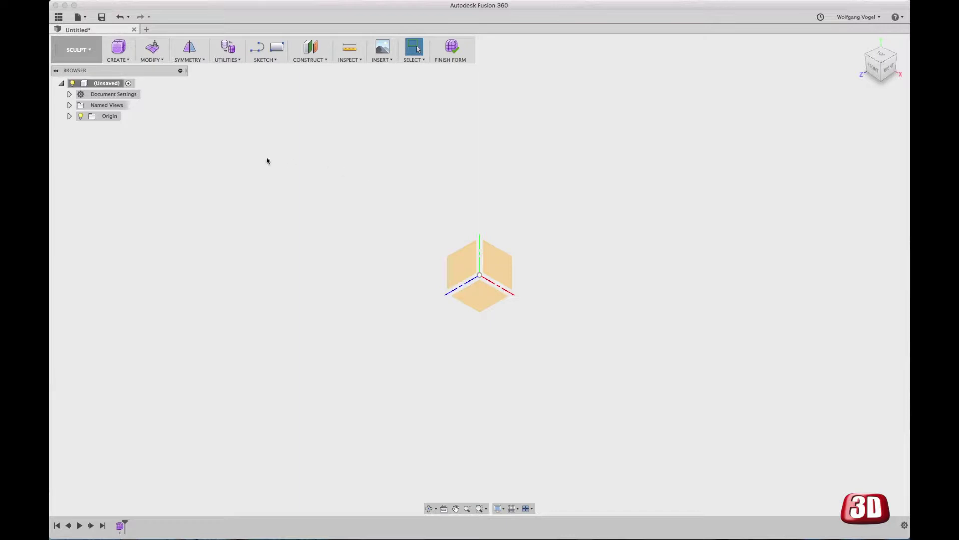
click(118, 60)
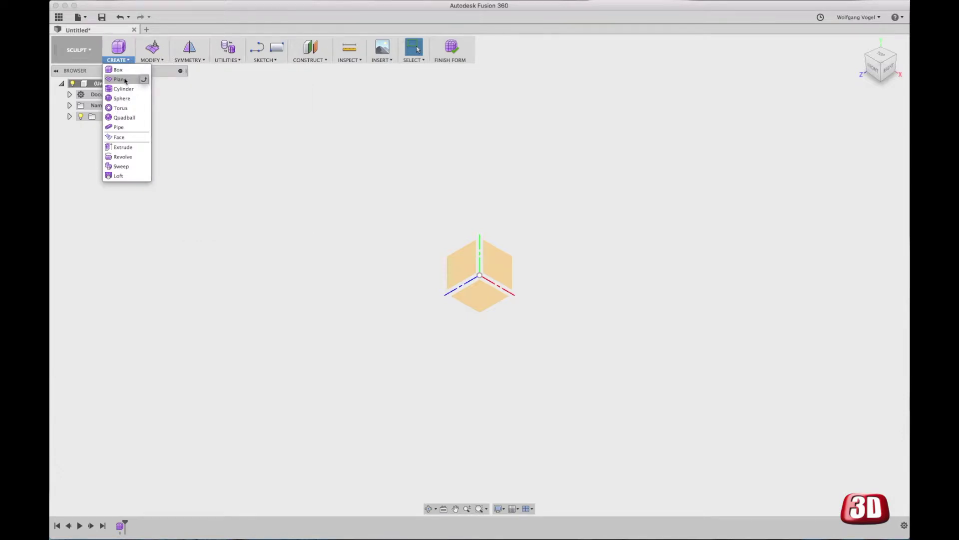
Start a T-spline Plane on the ground origin plane and check the 2-Point rectangle type
click(125, 81)
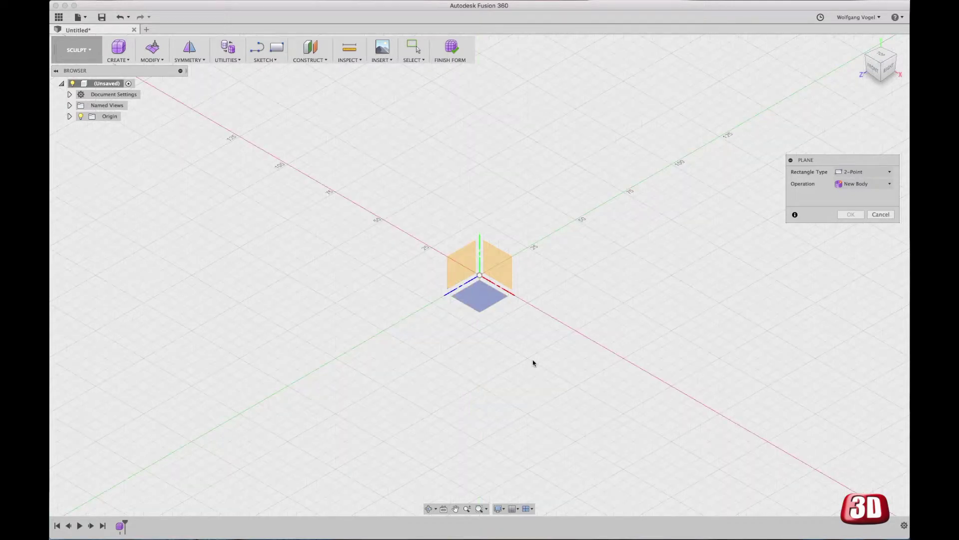
click(469, 303)
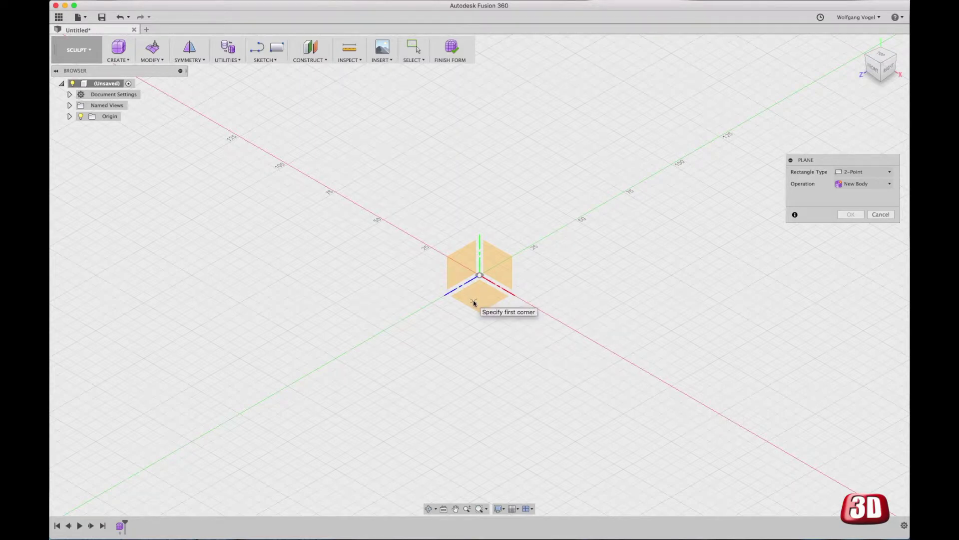
click(890, 173)
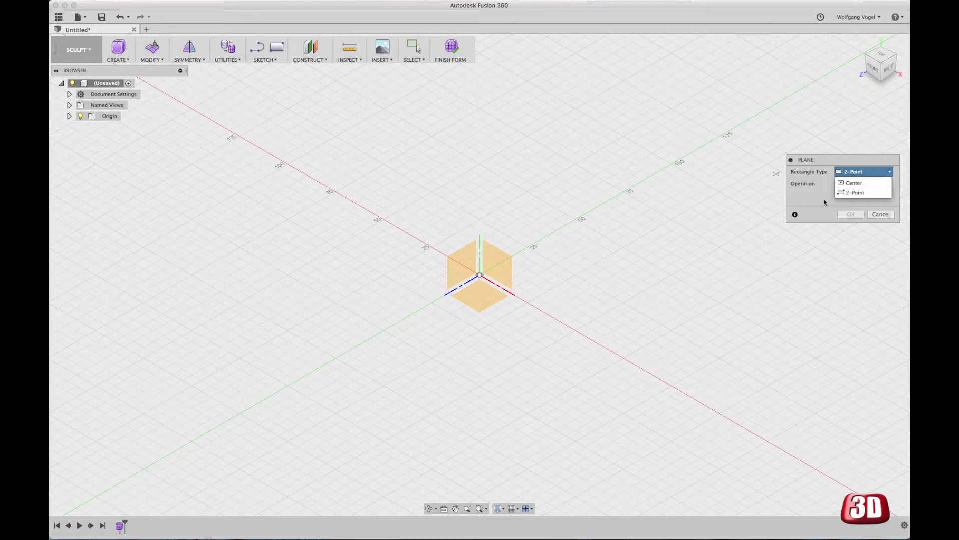
Draw a 2-Point rectangular plane from the origin, about 98 by 56 mm
click(860, 193)
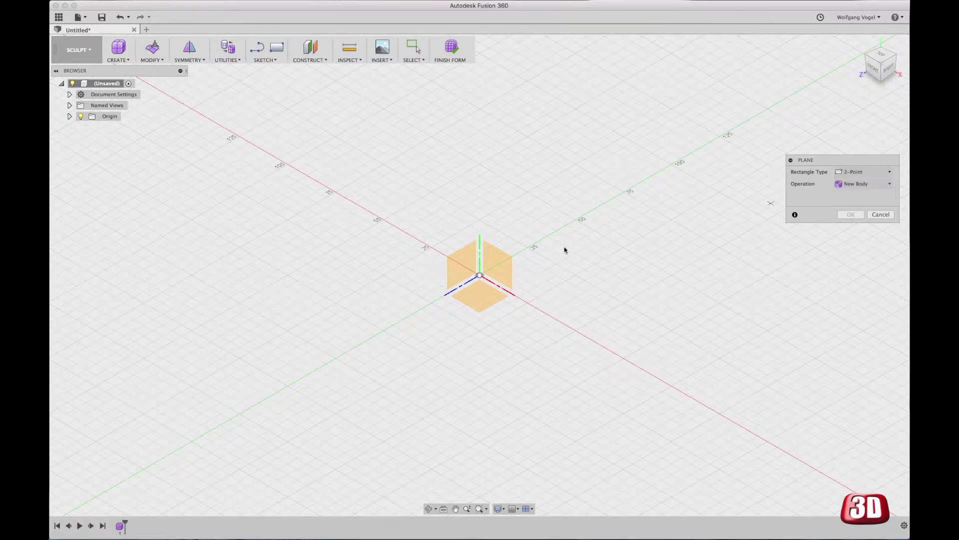
click(480, 275)
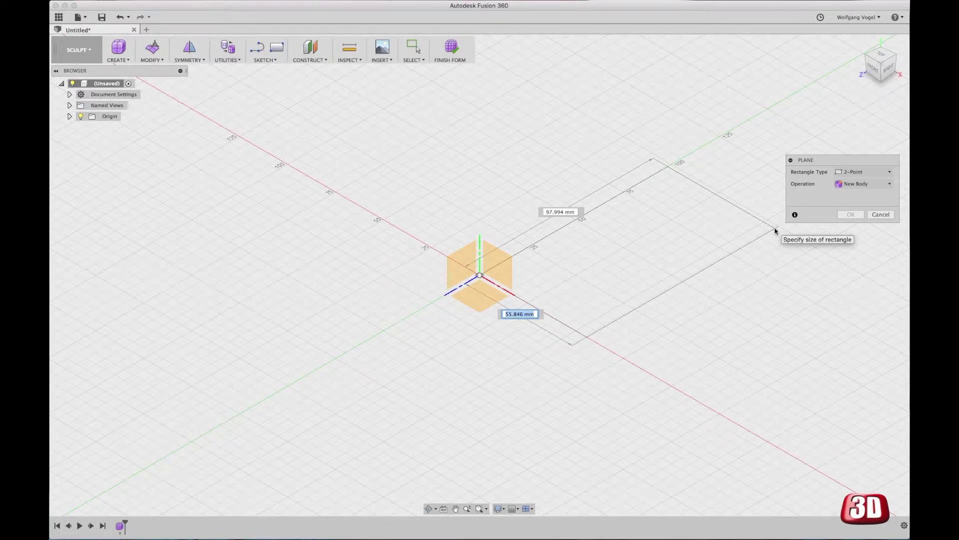
click(776, 231)
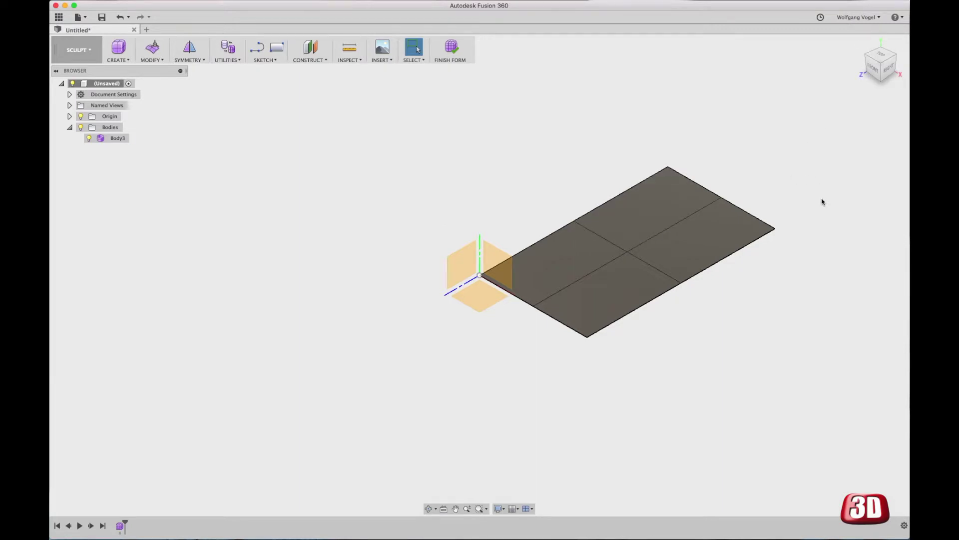
Zoom in and orbit to an angled view of the four-face plane, selecting its upper-right face
scroll(815, 202, up, 3)
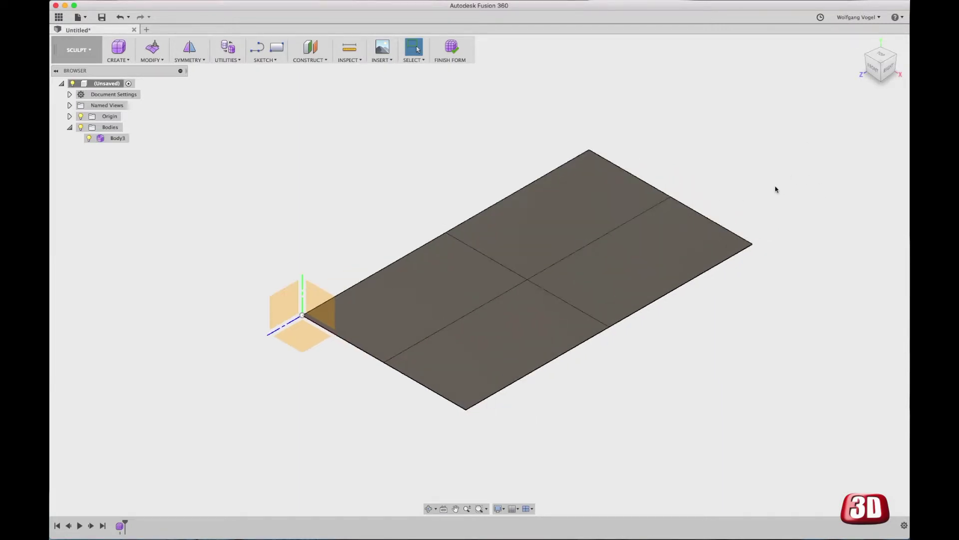
click(709, 223)
shift+middle_drag(708, 223, 615, 265)
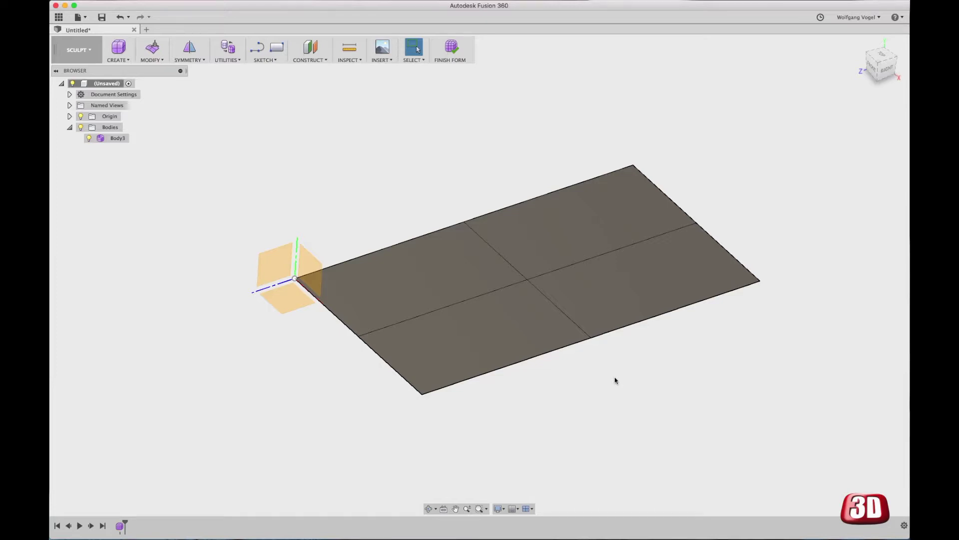
click(597, 222)
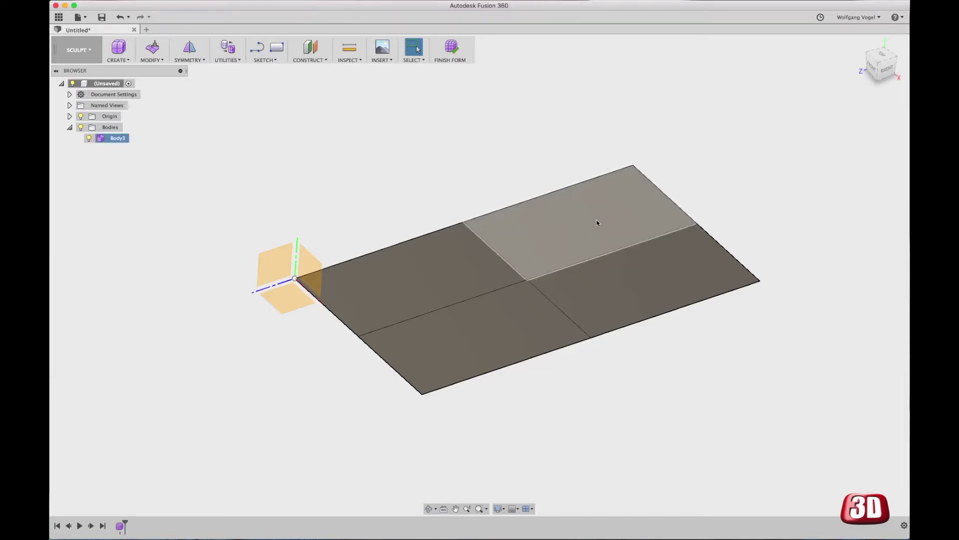
Clear the face selection, check the plane's context menu, and go to MODIFY for Edit Form
click(681, 388)
right_click(638, 375)
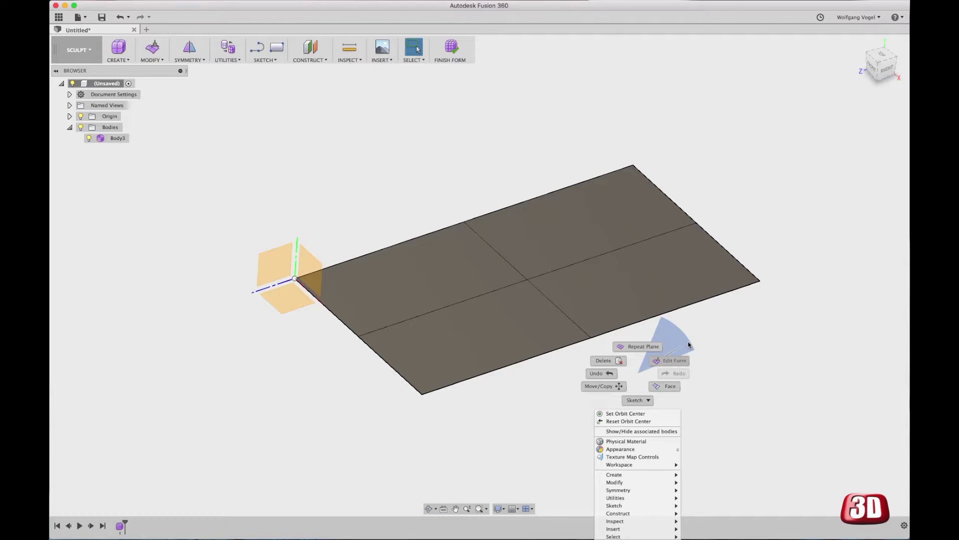
key(Escape)
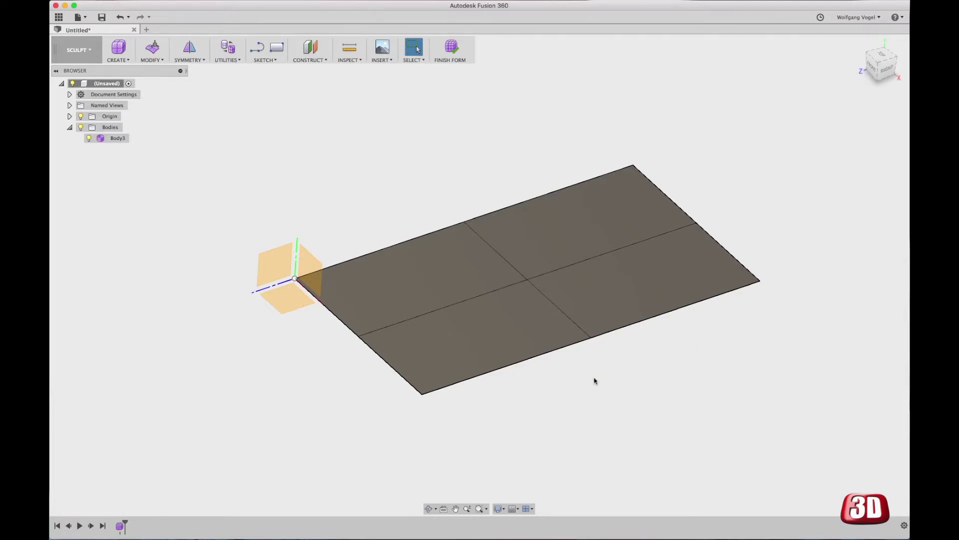
right_click(594, 380)
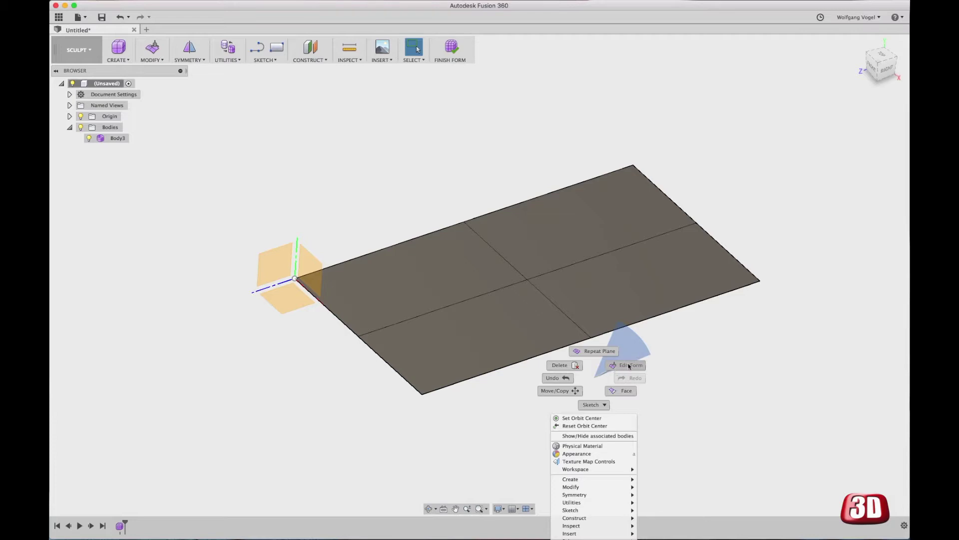
key(Escape)
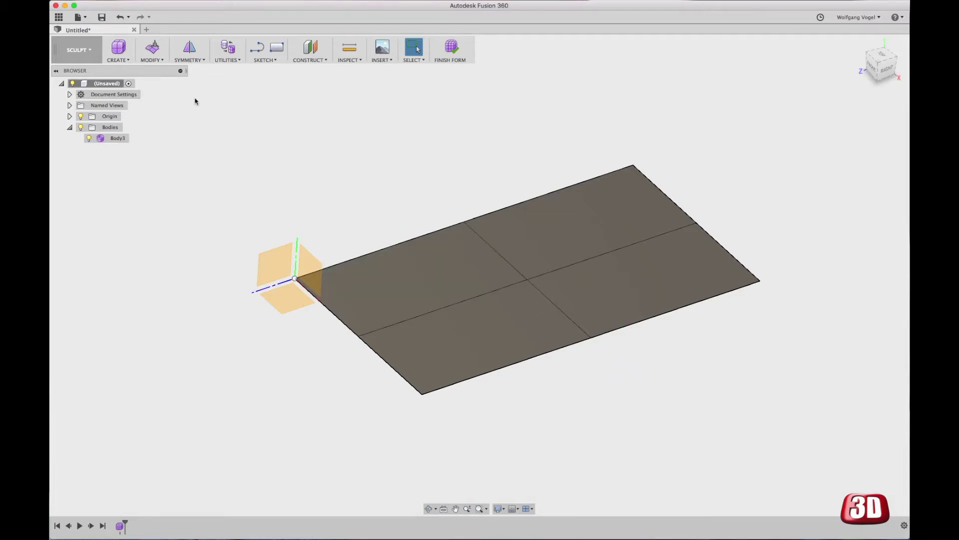
click(156, 60)
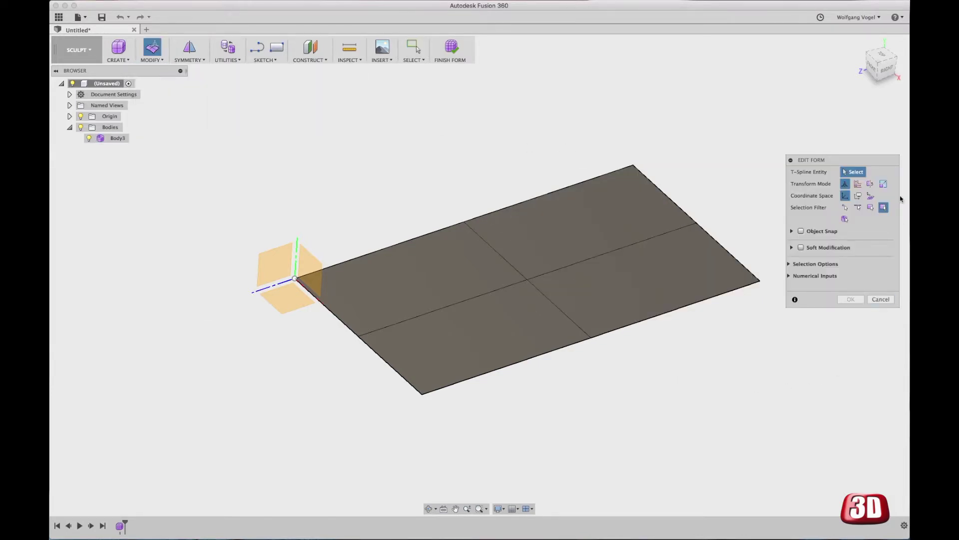
In Edit Form, select the plane's right boundary 2-edge loop after trying an edge and a face
drag(840, 161, 780, 71)
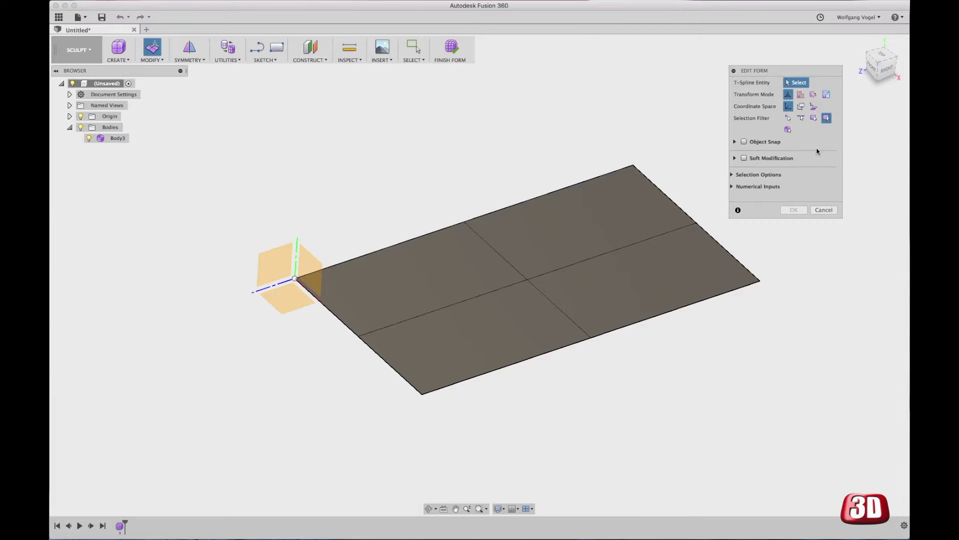
click(697, 224)
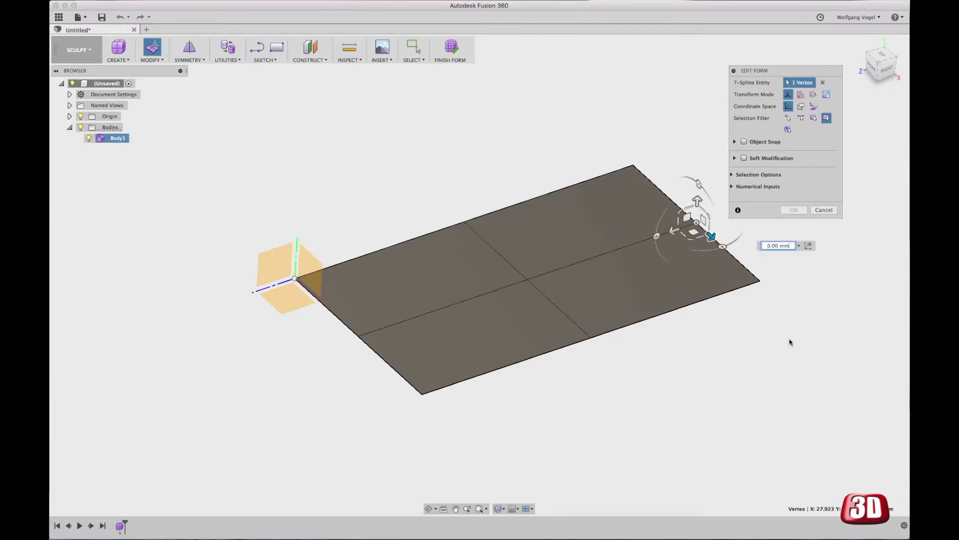
click(575, 264)
click(579, 230)
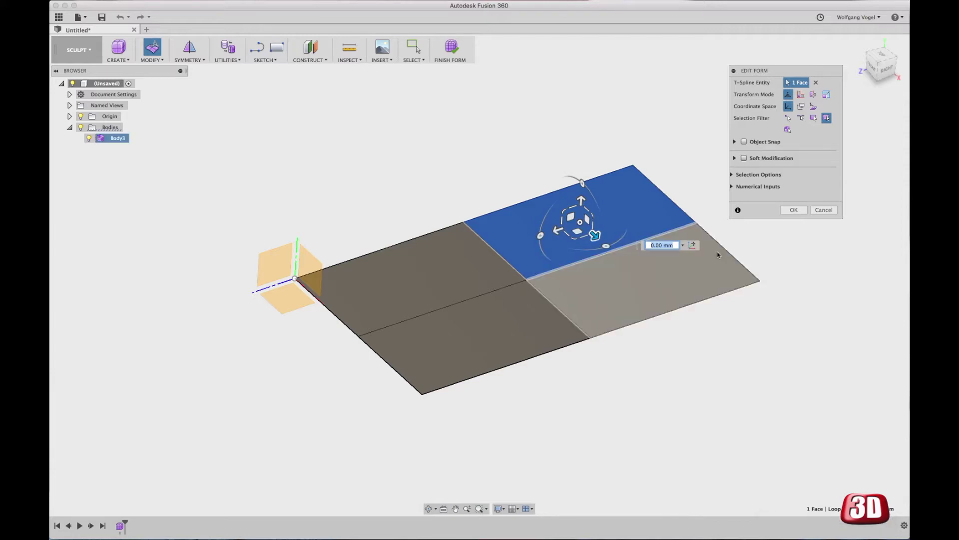
double_click(735, 258)
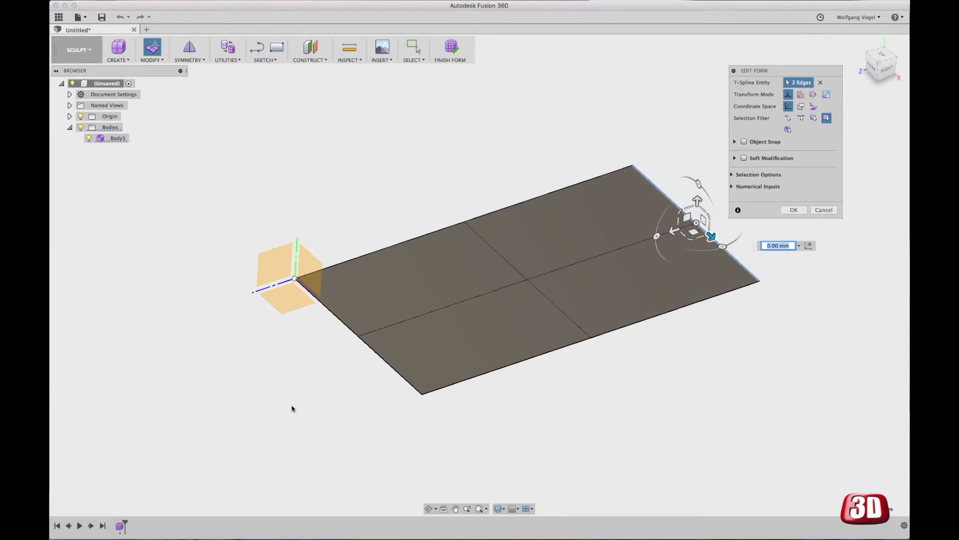
scroll(652, 328, right, 5)
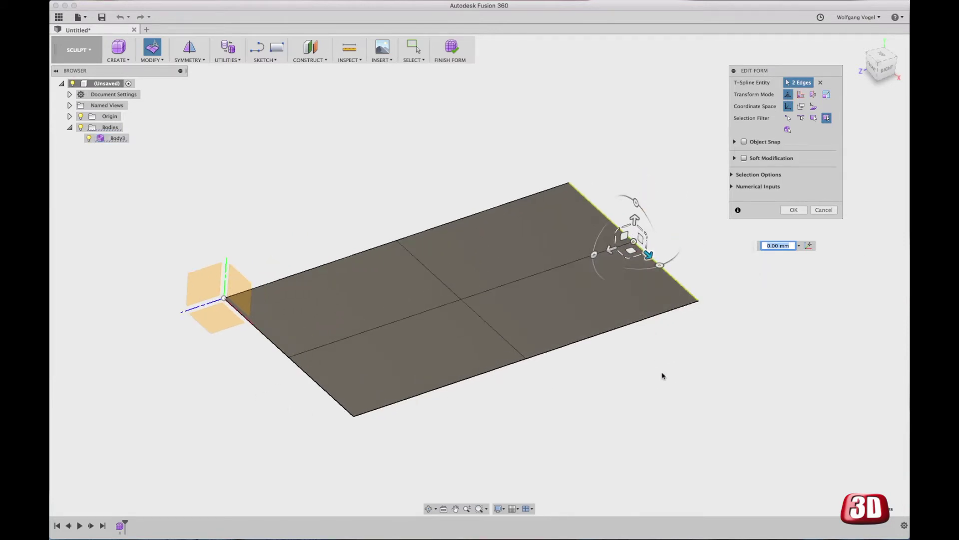
Raise and tilt the right edge loop with the up arrow and rotation ring, then commit and finish the form
drag(635, 220, 690, 206)
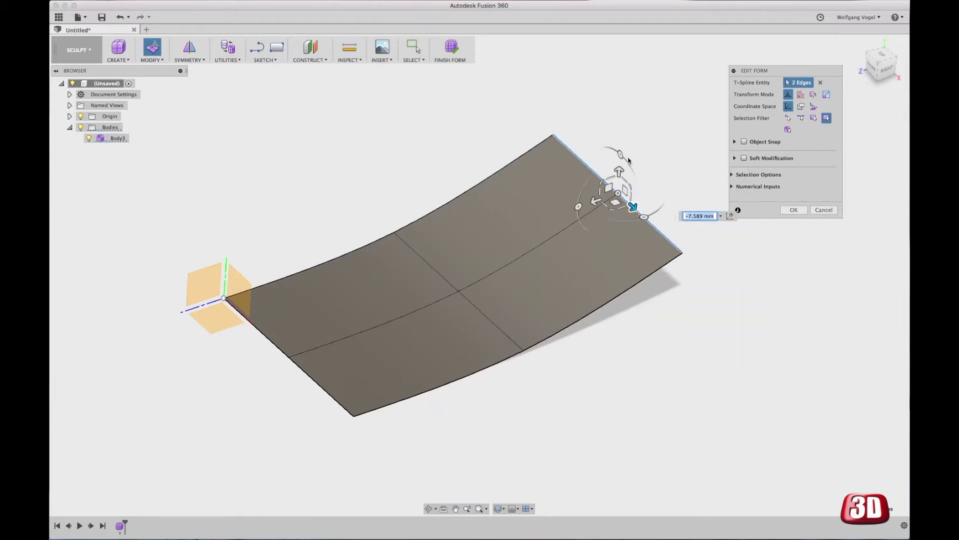
drag(627, 161, 652, 209)
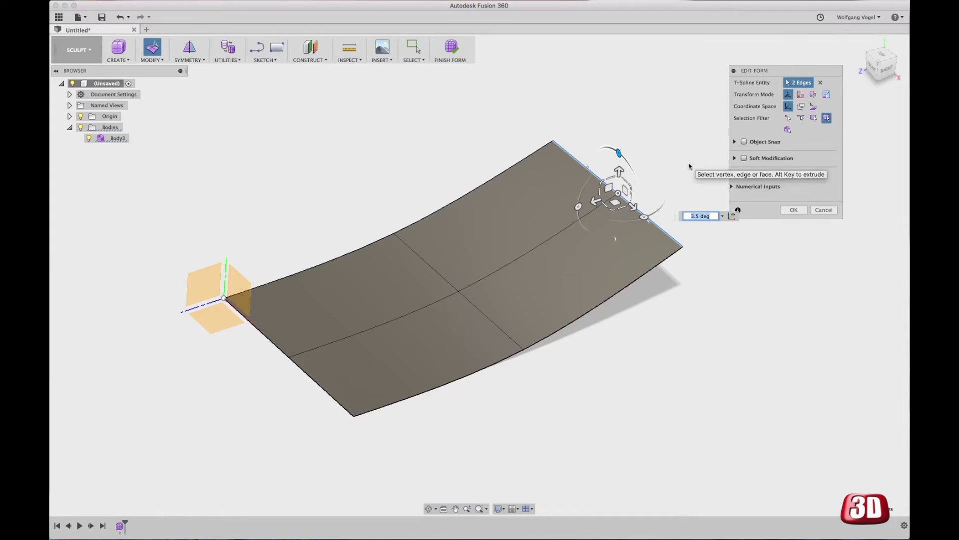
key(Return)
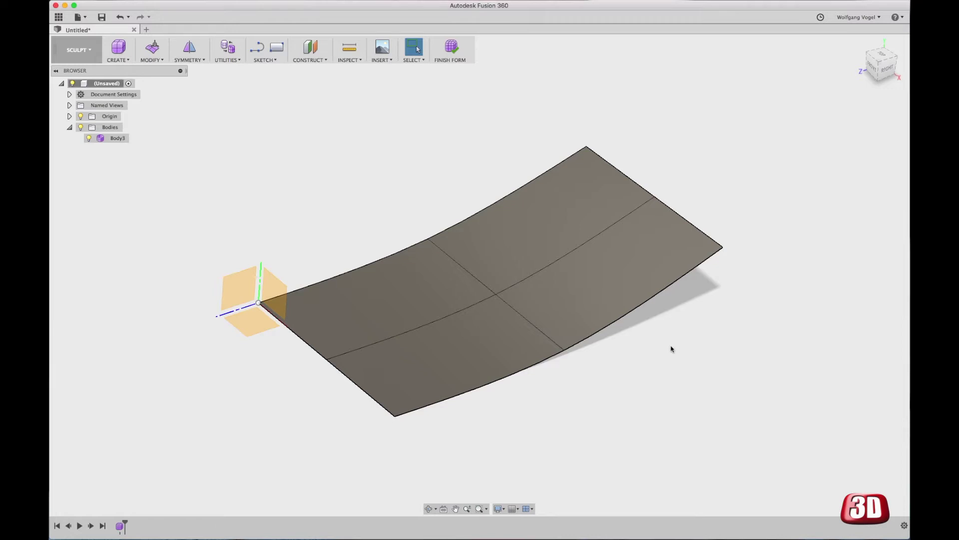
click(450, 50)
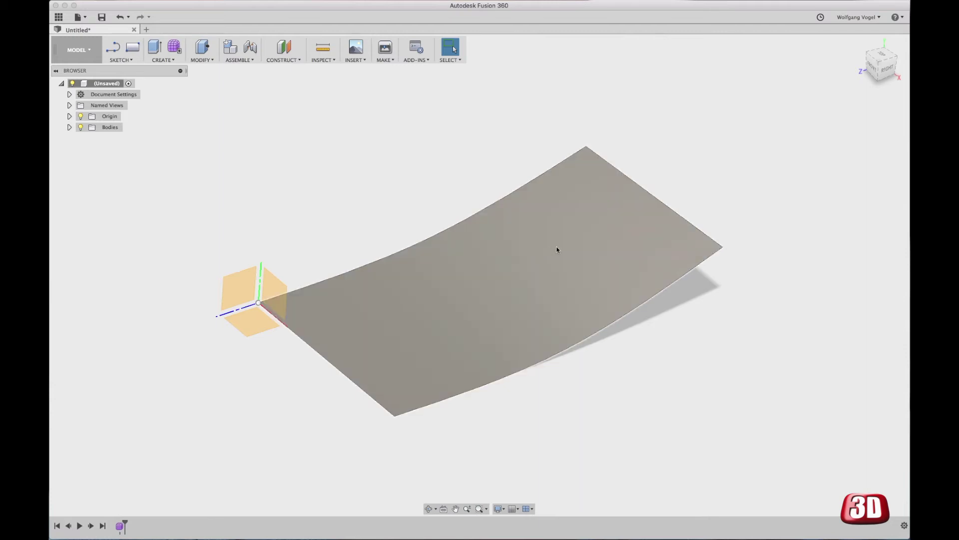
Orbit around the curved sheet to inspect it, then select the surface
mouse_move(557, 248)
shift+middle_down()
mouse_move(538, 214)
mouse_move(567, 248)
shift+middle_up()
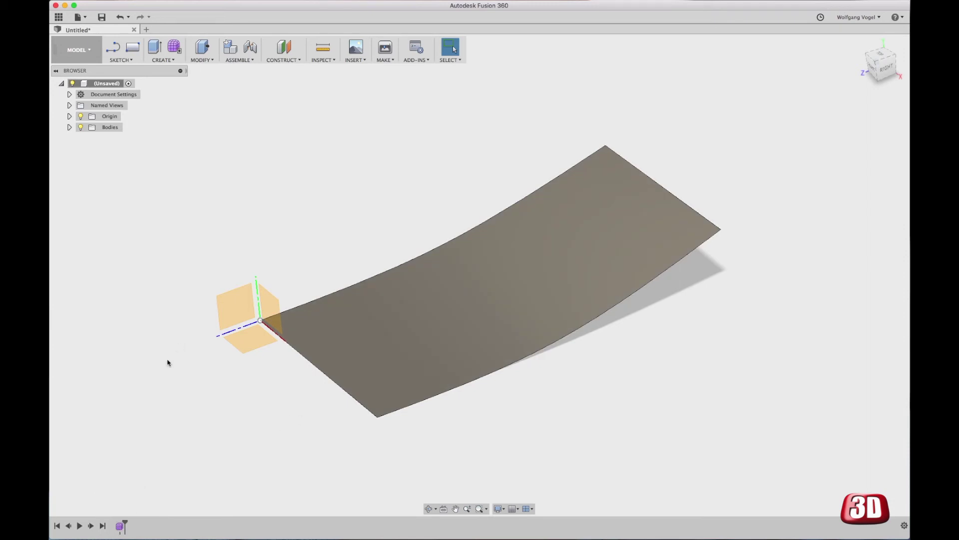
click(496, 270)
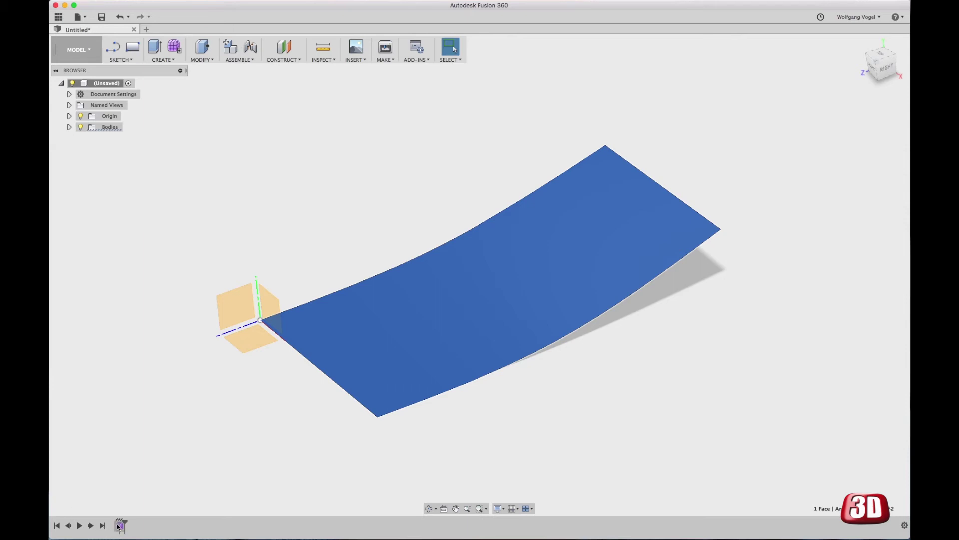
Reopen the surface's form through Edit Feature and select its centre vertex
right_click(658, 325)
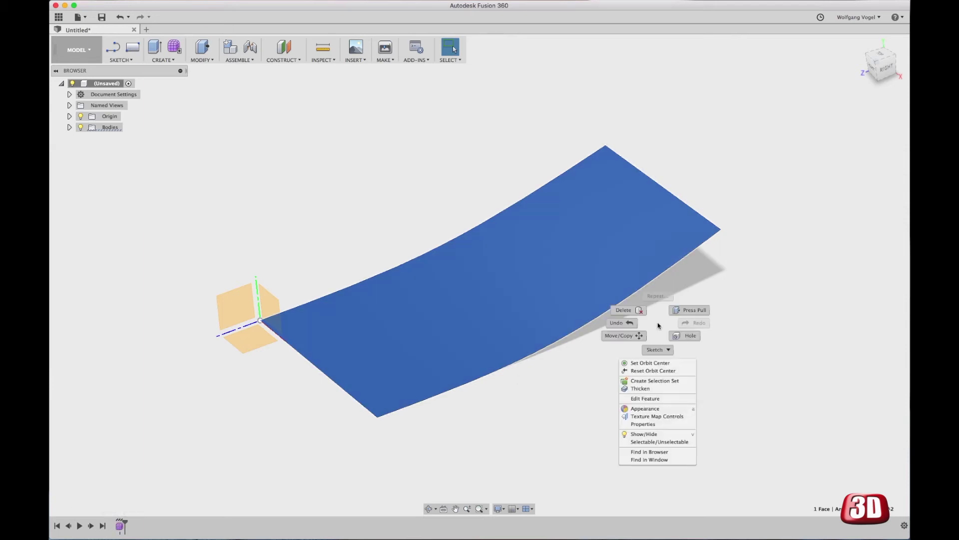
click(650, 397)
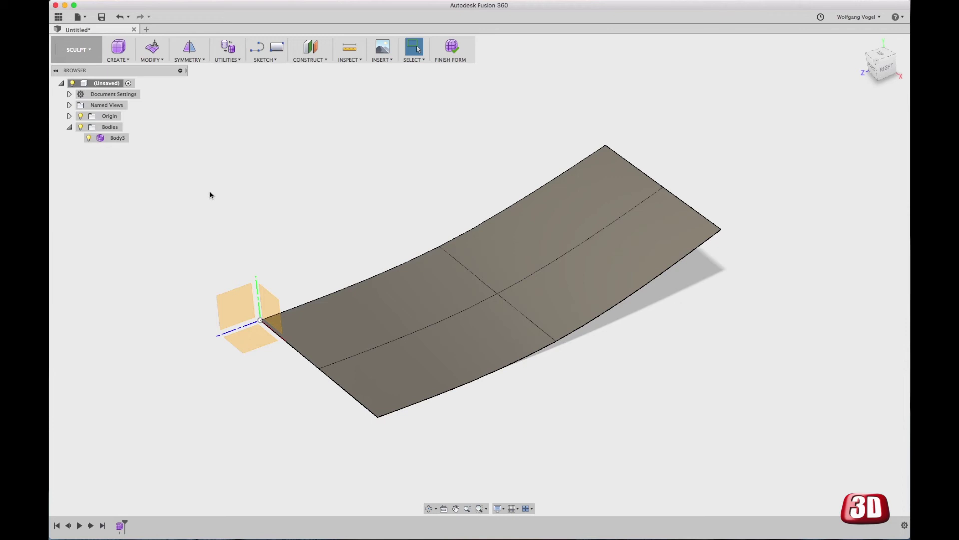
click(497, 295)
right_click(497, 296)
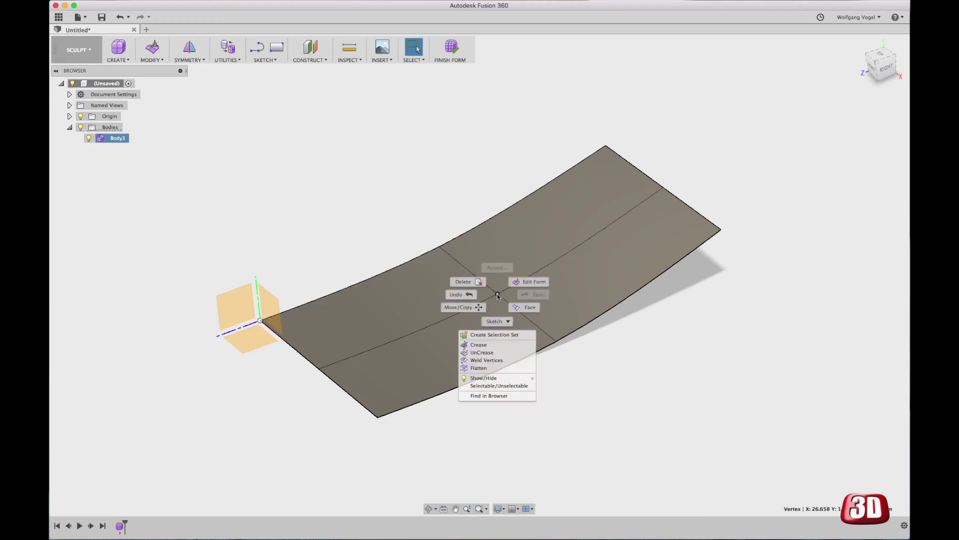
Lift the centre vertex 23.483 mm with Edit Form, finish the form, and orbit to inspect the hump
click(540, 279)
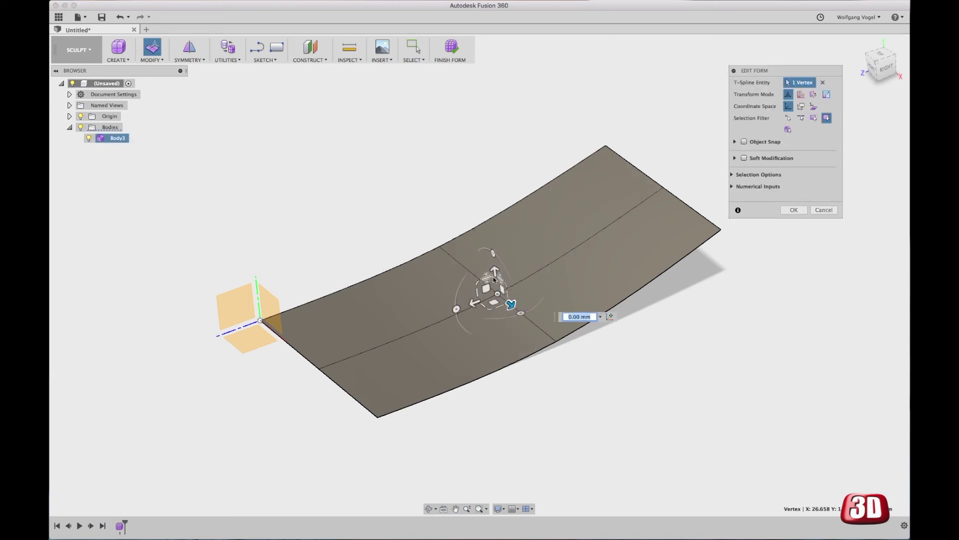
drag(494, 270, 485, 187)
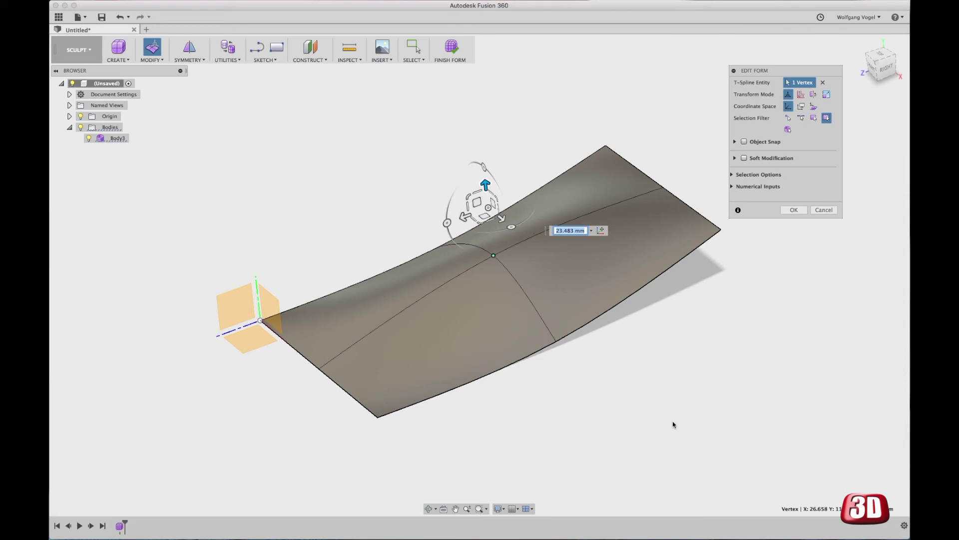
click(790, 212)
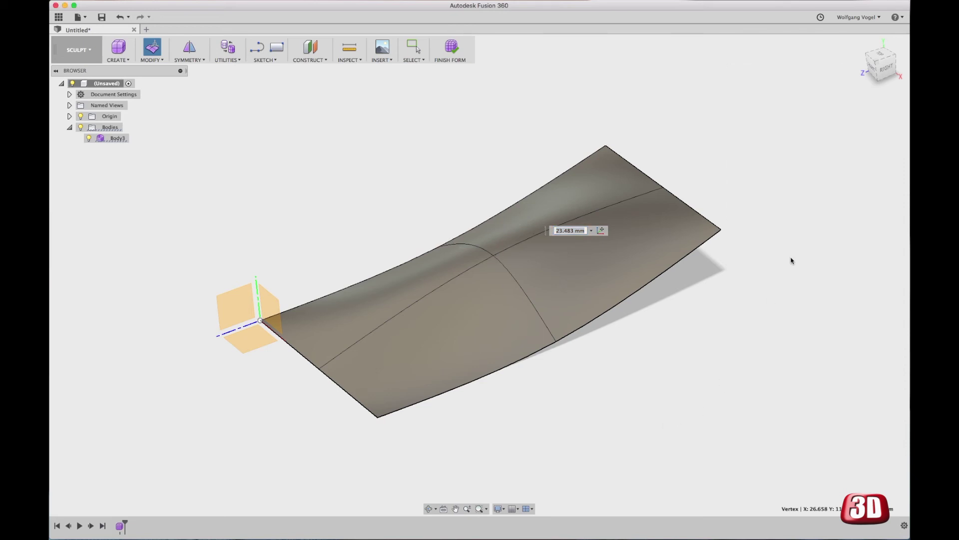
click(451, 48)
mouse_move(592, 358)
shift+middle_down()
mouse_move(549, 323)
mouse_move(580, 358)
mouse_move(619, 351)
mouse_move(601, 348)
mouse_move(647, 413)
shift+middle_up()
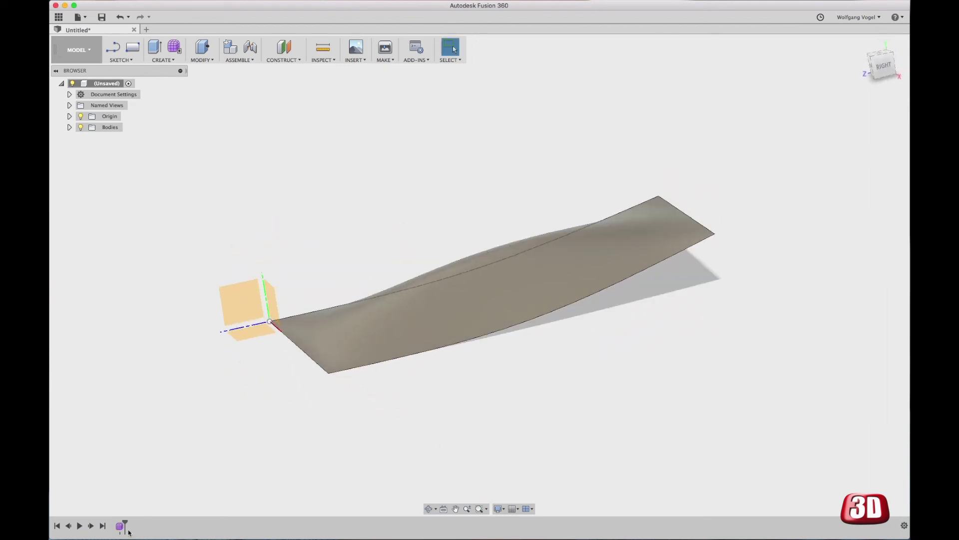